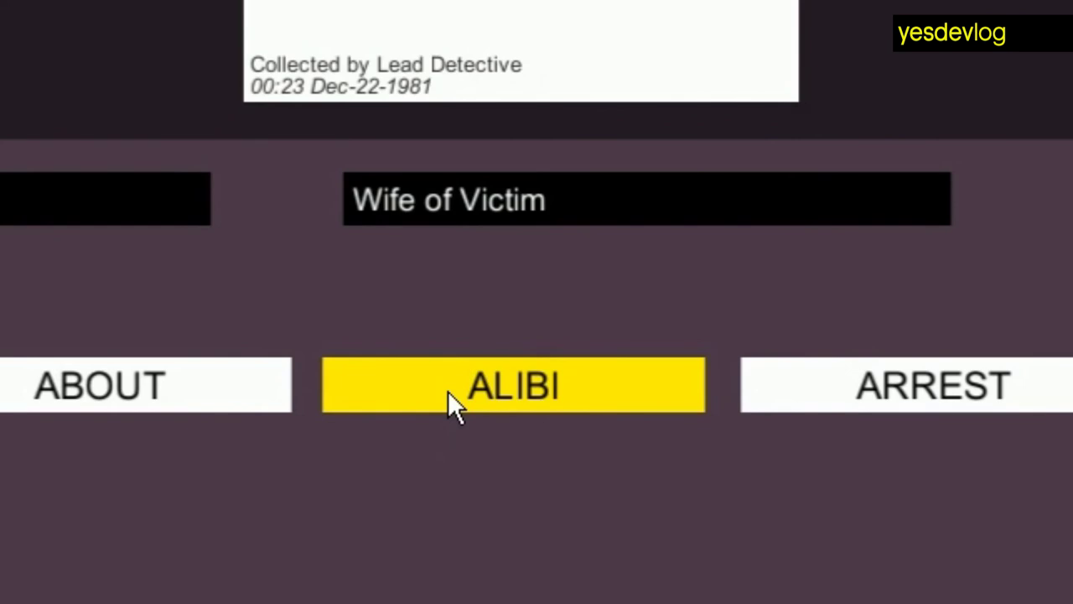
Check the wife's alibi at 00:23 Dec-22-1981, then again two days earlier
click(448, 390)
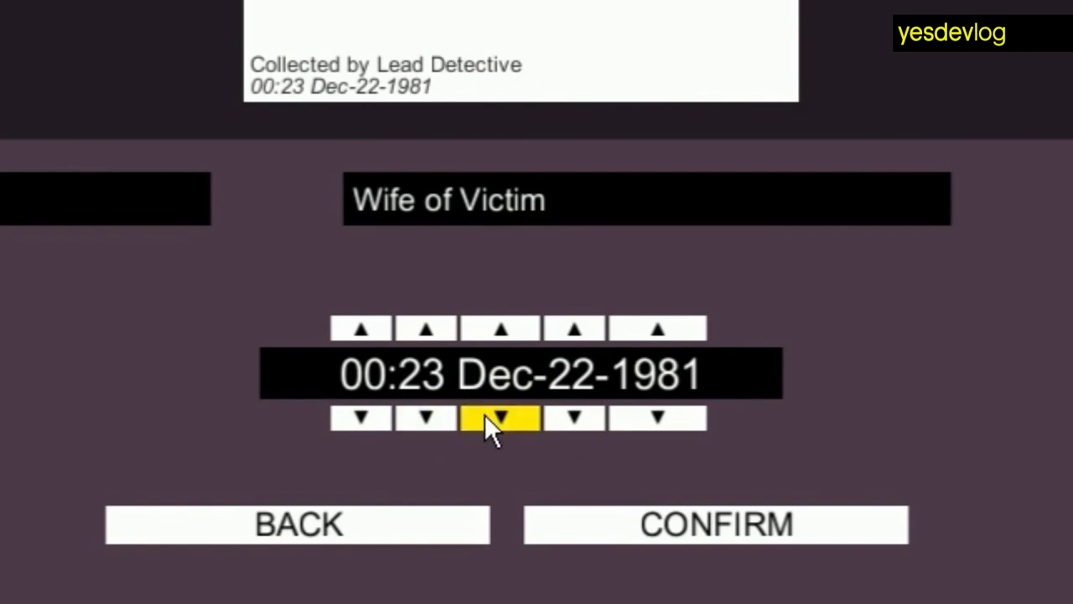
click(620, 521)
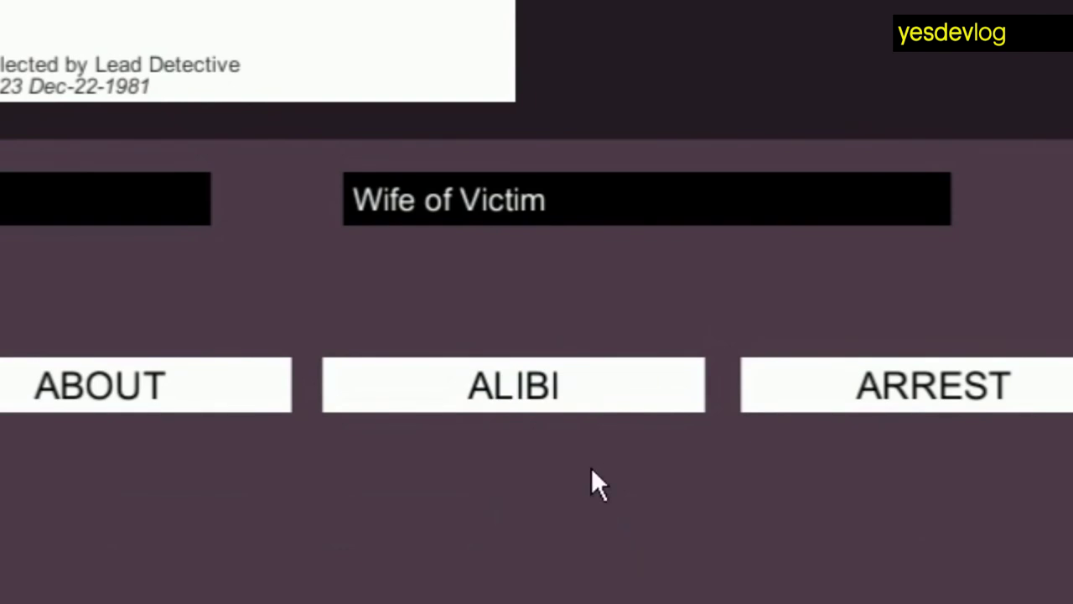
click(560, 390)
click(578, 416)
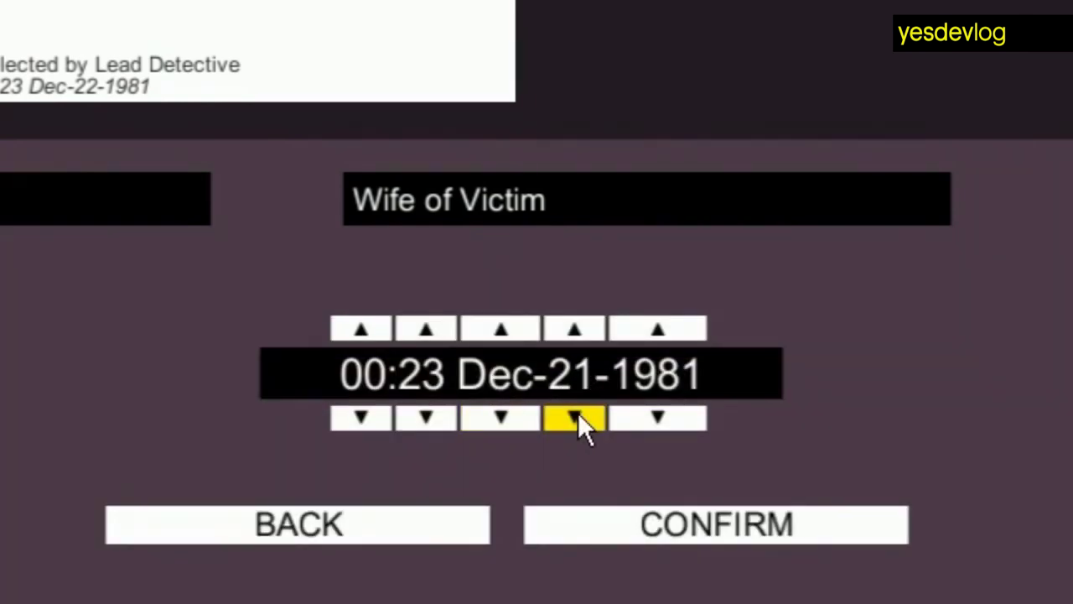
click(578, 416)
click(578, 416)
click(569, 539)
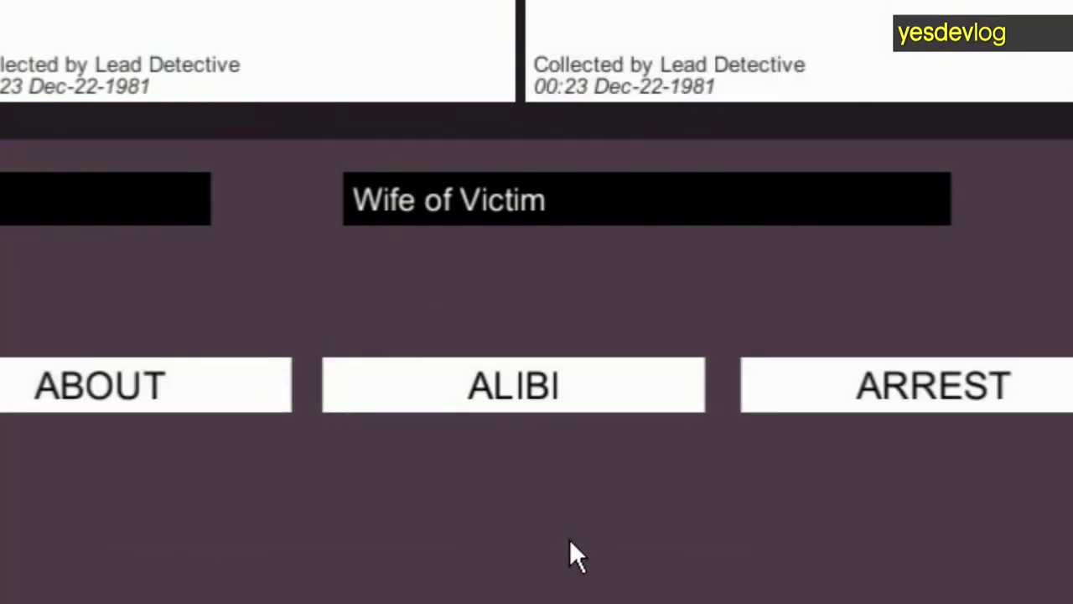
Check the wife's alibi at 02:23 Dec-19-1981, then move the alibi day forward to Dec-20
click(568, 398)
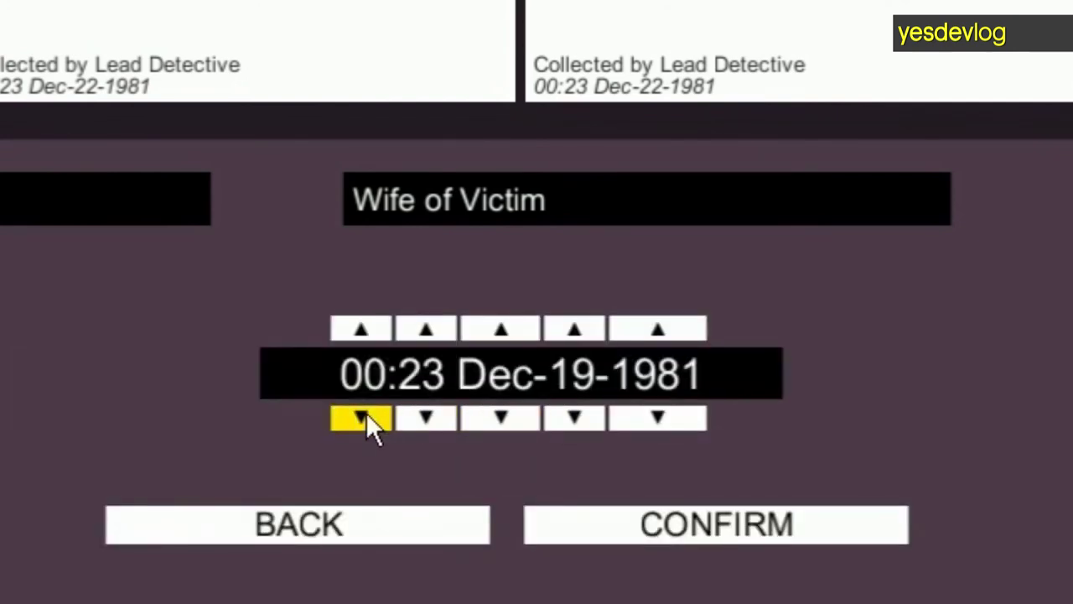
click(360, 328)
click(361, 328)
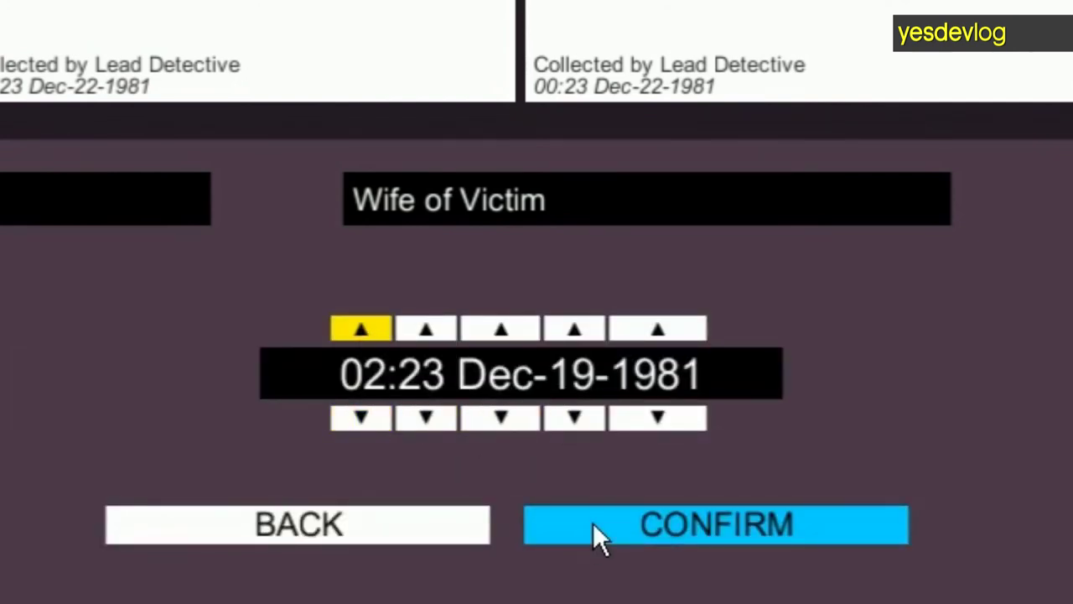
click(593, 522)
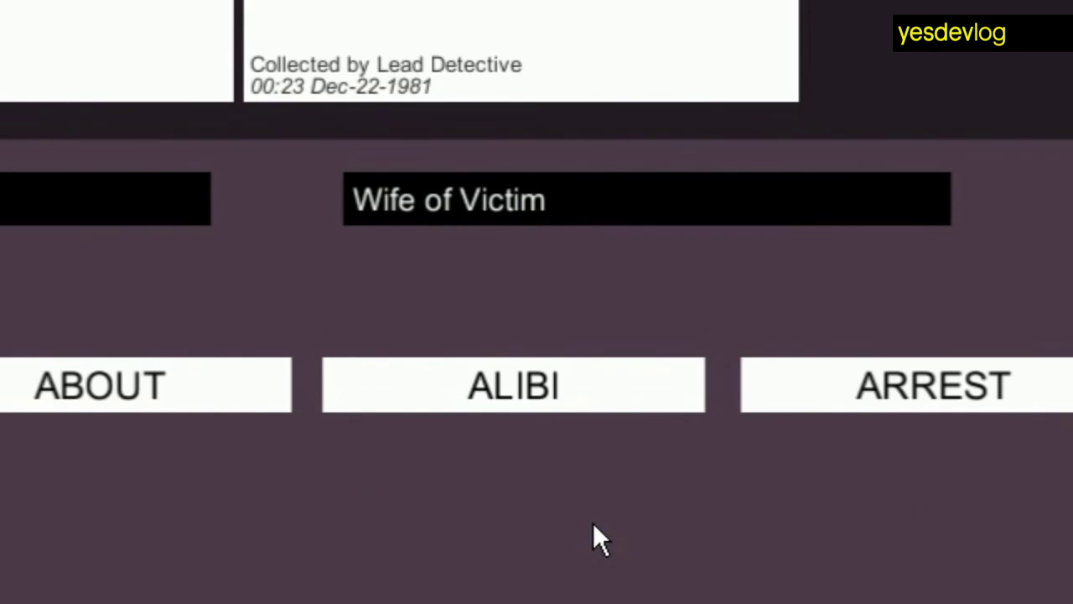
click(566, 391)
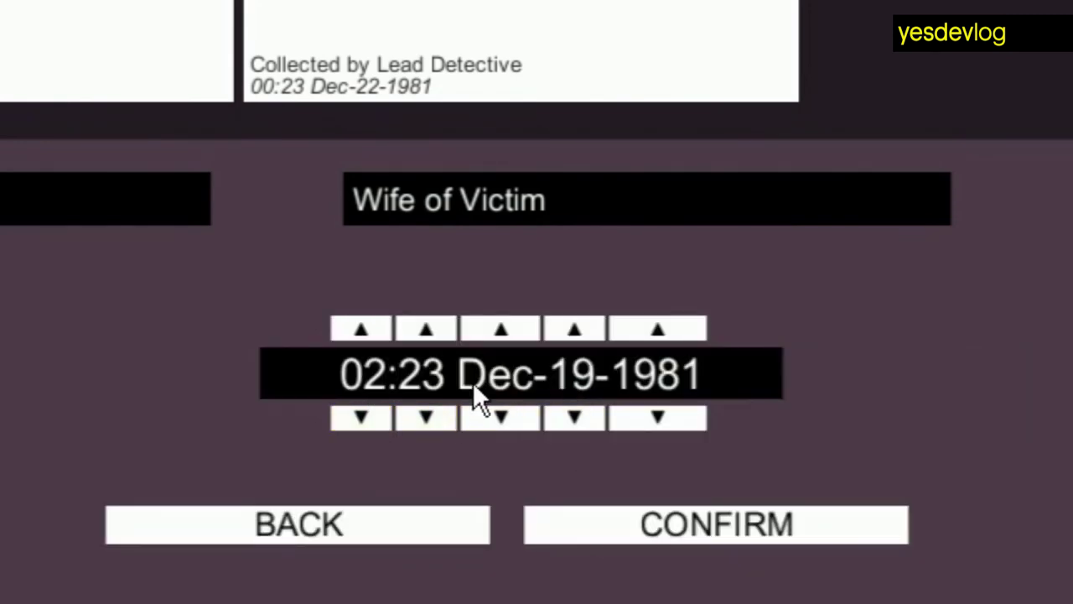
click(576, 329)
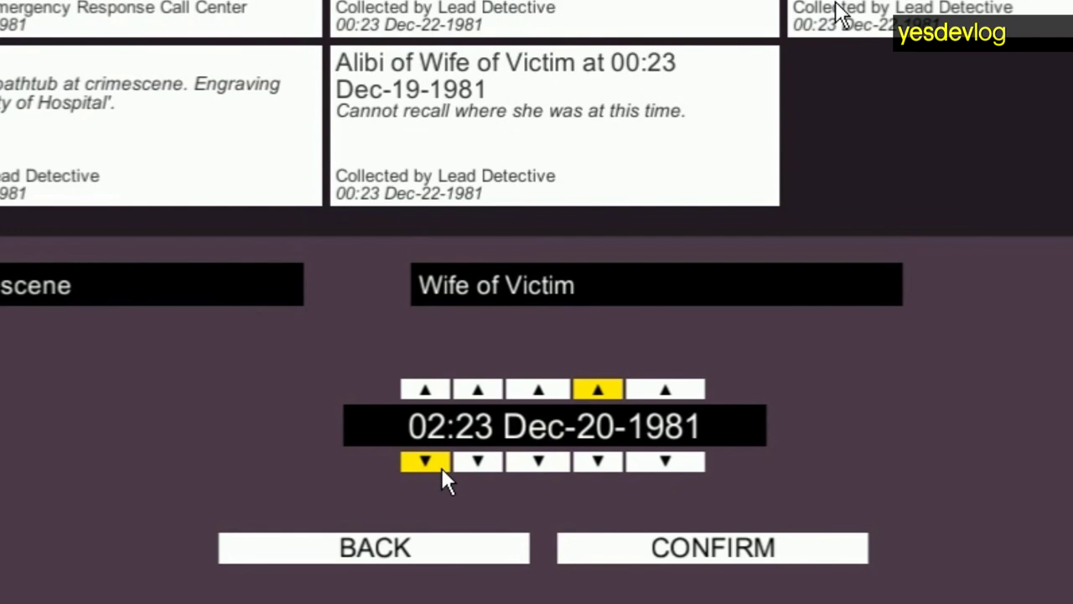
Confirm the 02:23 Dec-20-1981 alibi and bring the 'asleep in her home' card into view
click(683, 551)
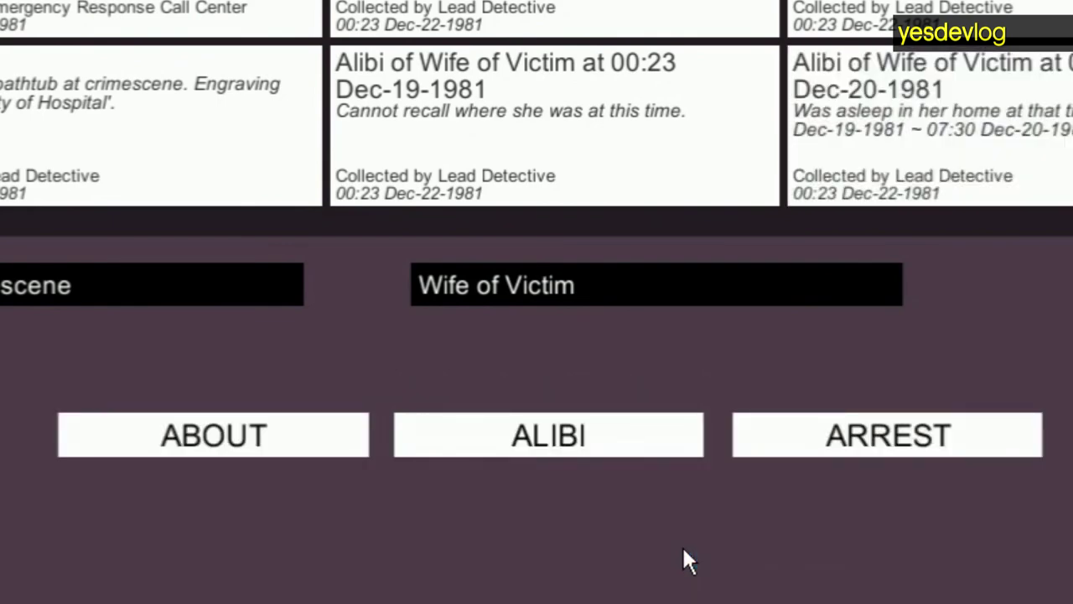
drag(909, 206, 479, 205)
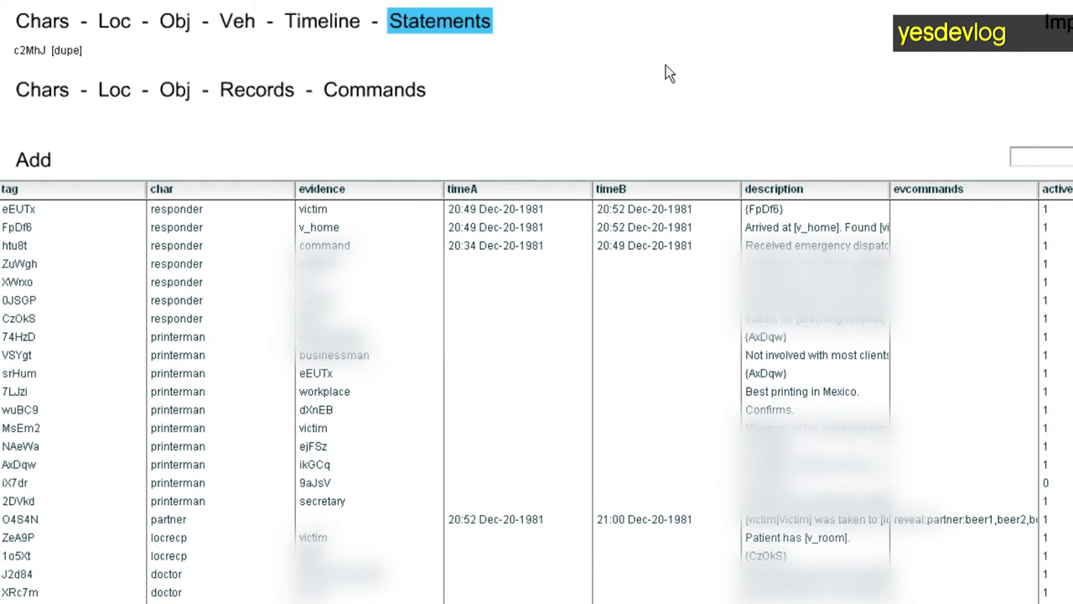
Show the Timeline table with its time, condition and commands columns
click(352, 23)
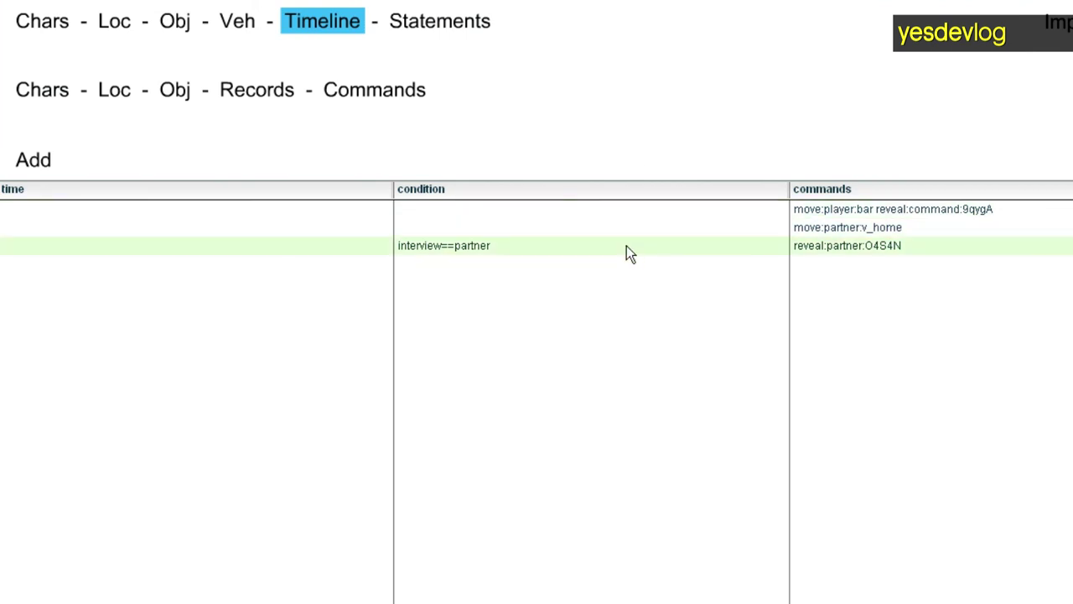
Return to the Statements table listing the wife's, secretary's and other characters' statements
click(444, 25)
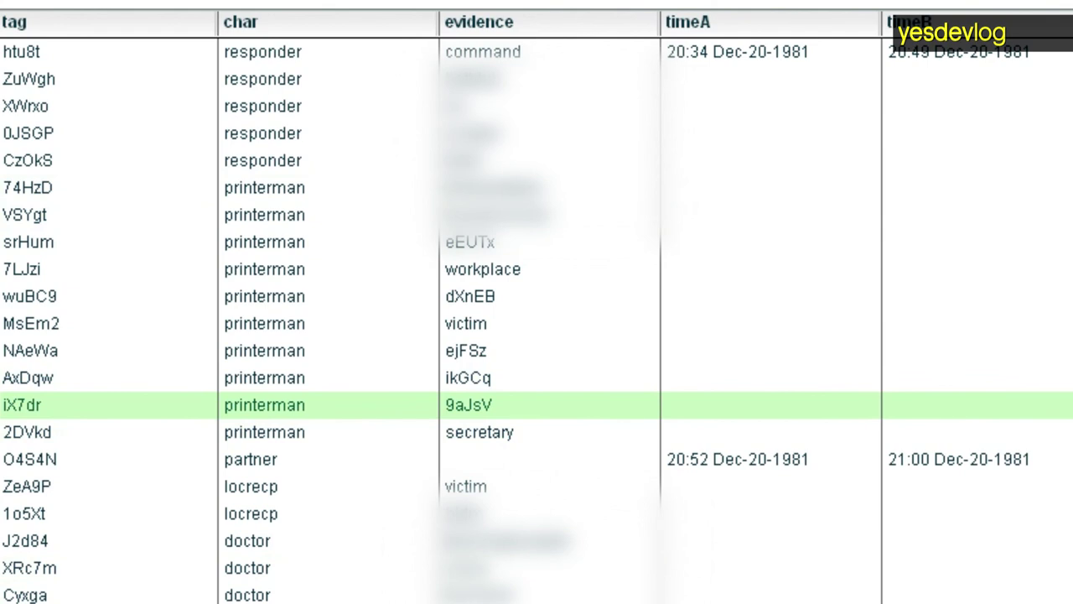
Look up the statement tagged 9aJsV and inspect statement 3Z7zC's evidence cell without changes
click(905, 123)
text(9aJsV)
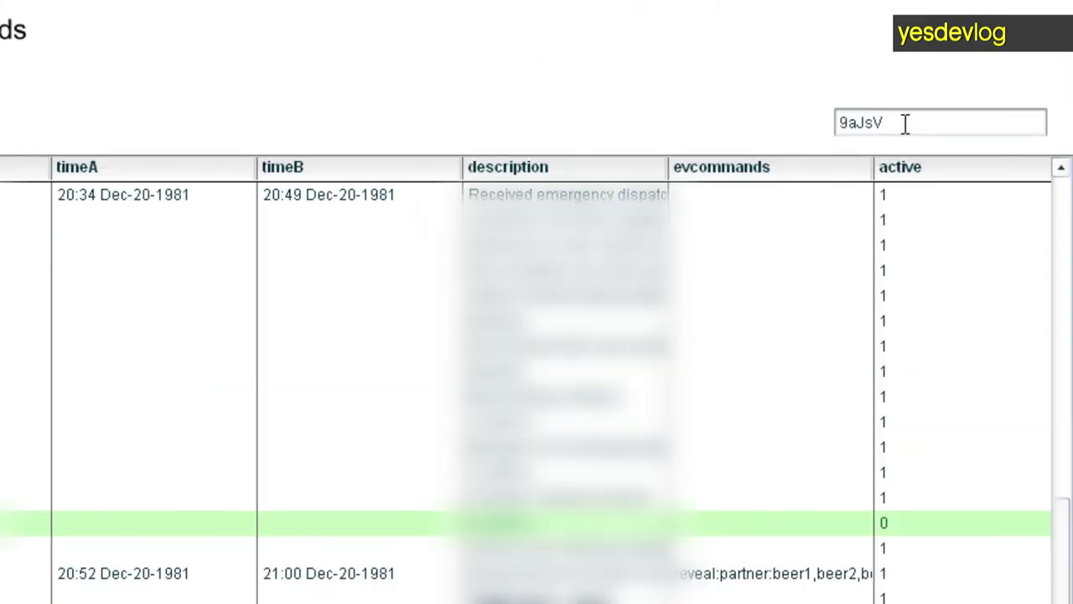
key(ctrl+z)
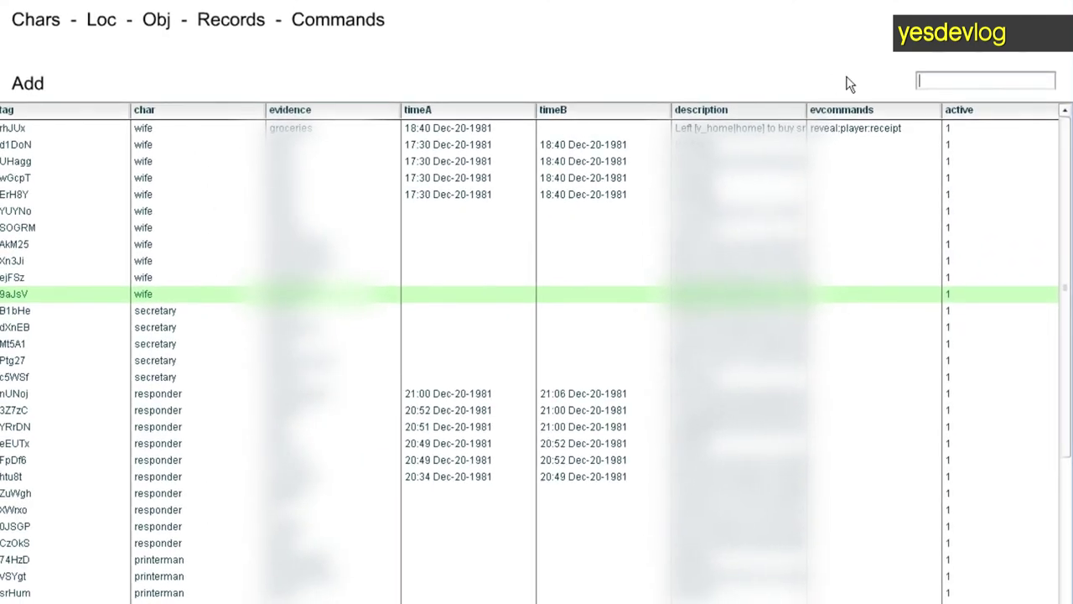
mouse_move(1066, 178)
mouse_down()
mouse_move(1068, 378)
mouse_move(1059, 159)
mouse_up()
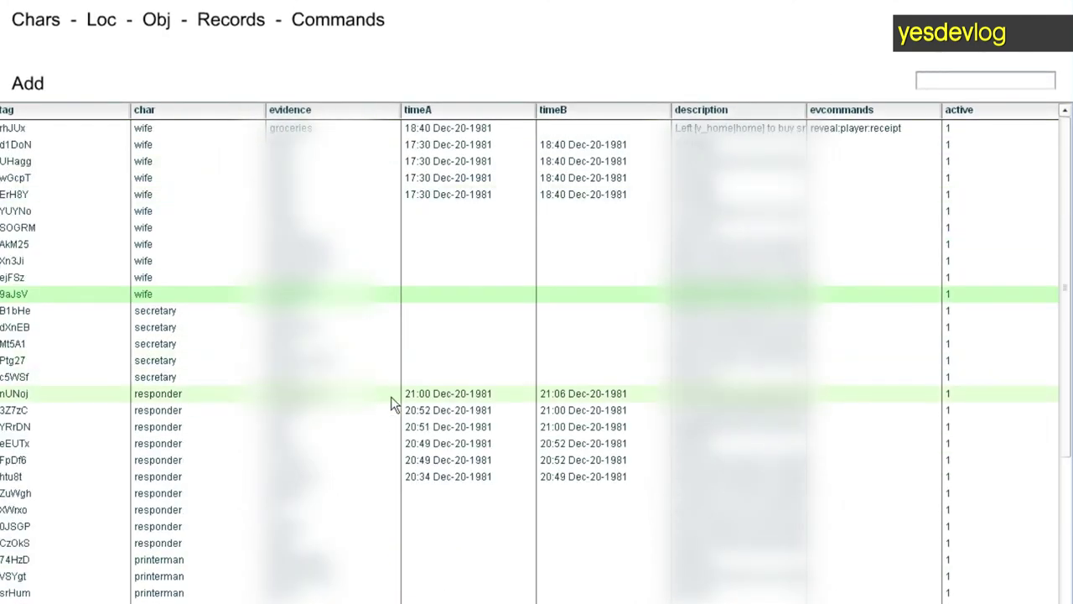
double_click(336, 410)
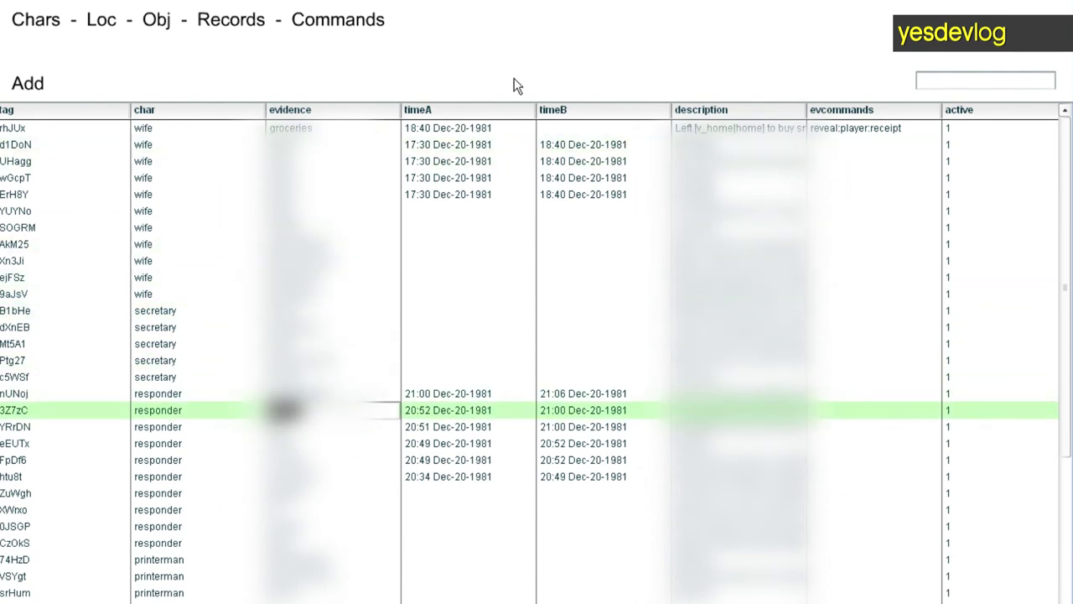
click(489, 193)
Search for tag 3Z7zC and examine the {UHagg} tag in a wife statement's description, leaving it unchanged
click(942, 84)
text(3Z7zC)
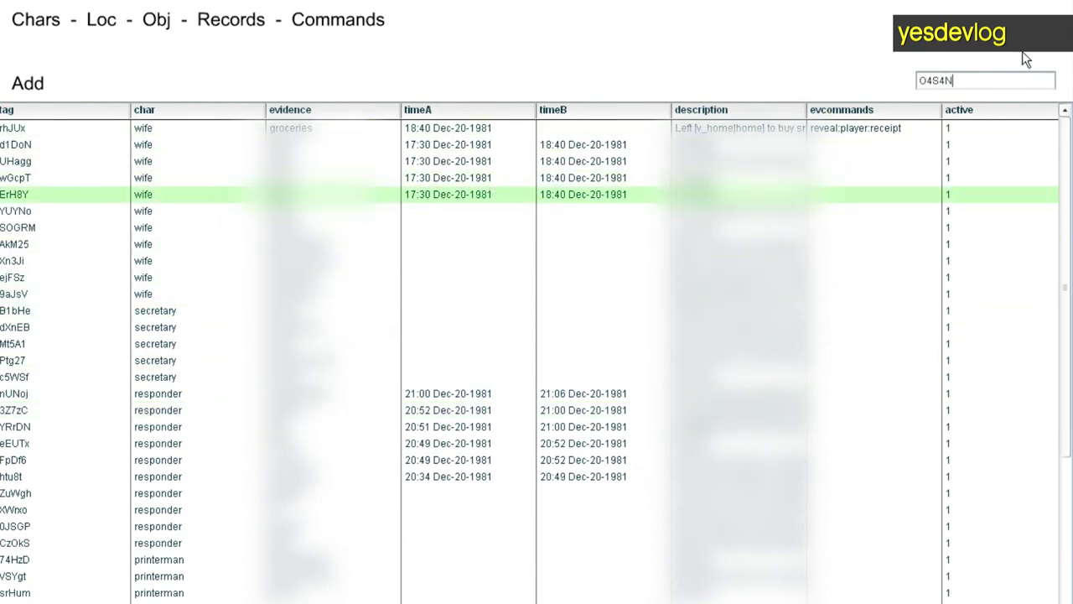
key(Return)
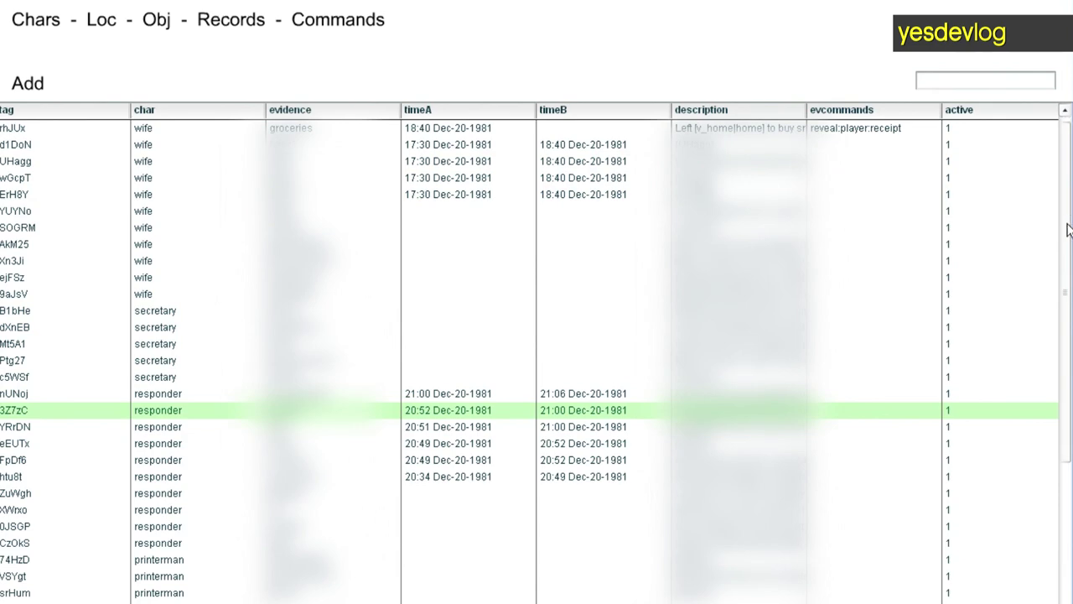
scroll(1067, 226, down, 7)
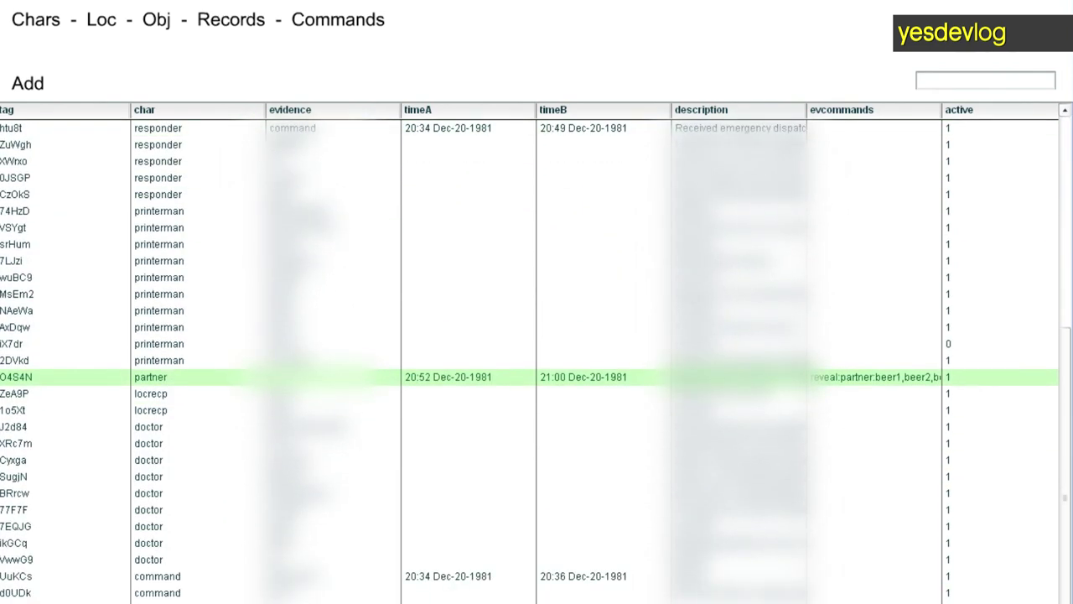
scroll(1066, 325, up, 3)
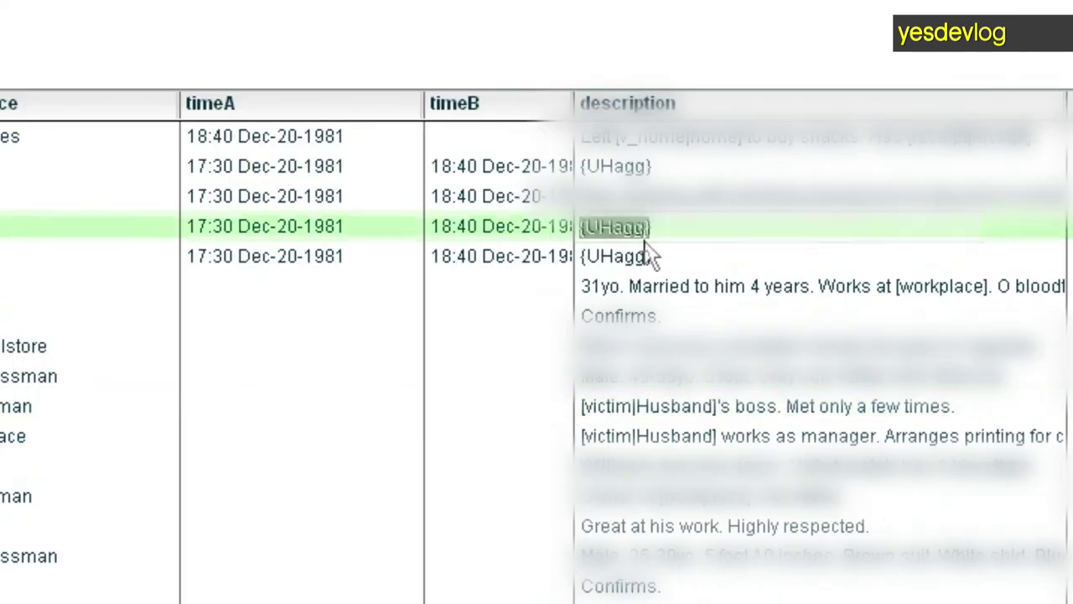
double_click(662, 229)
drag(668, 229, 578, 240)
click(581, 224)
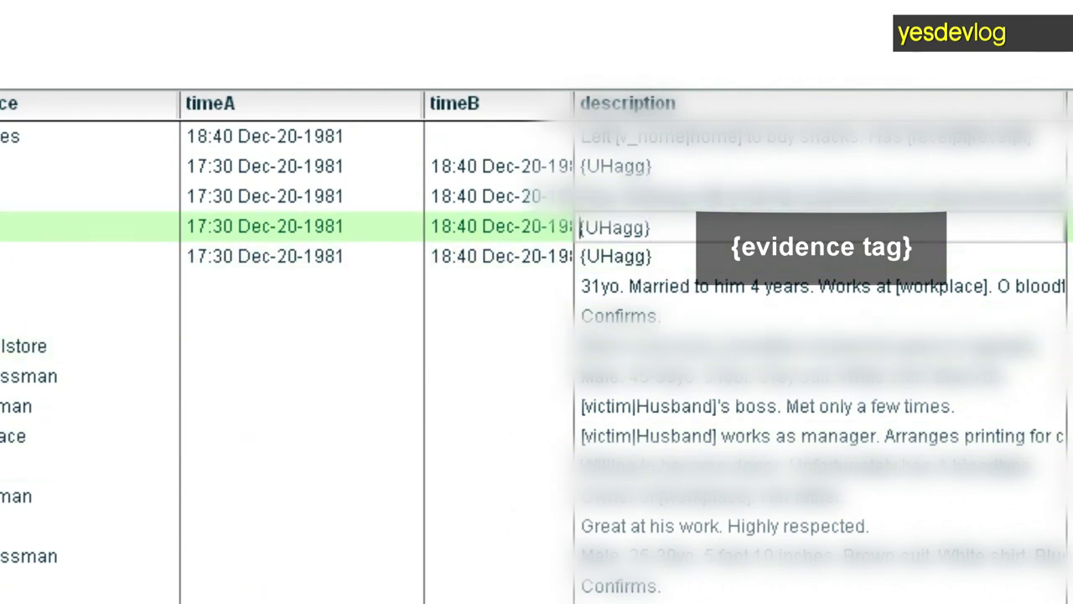
key(Return)
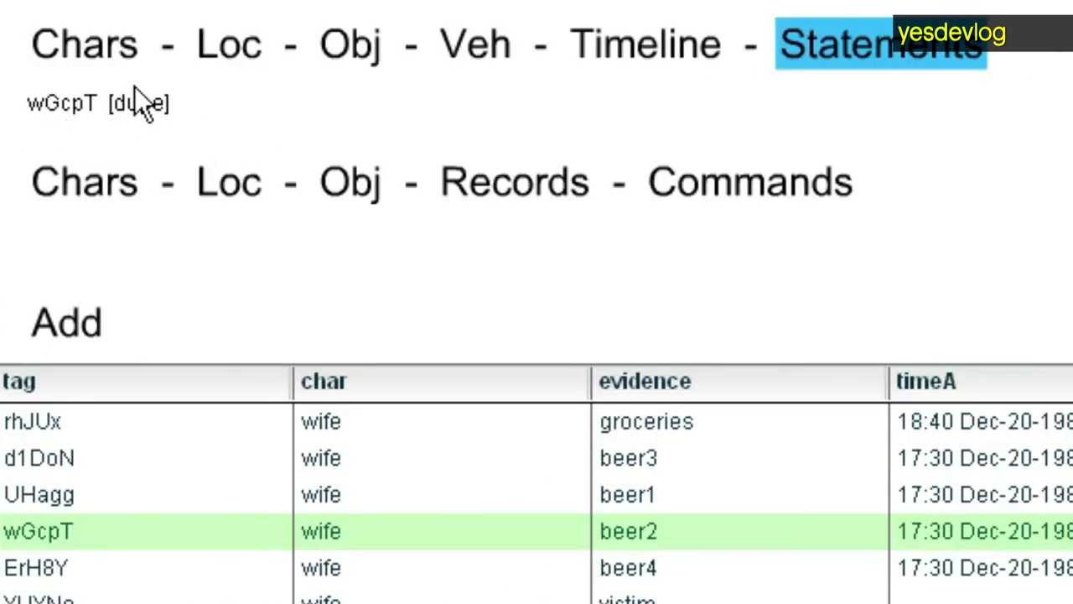
Show the Chars table with character tags, names, residences, blood types and birth dates
click(100, 56)
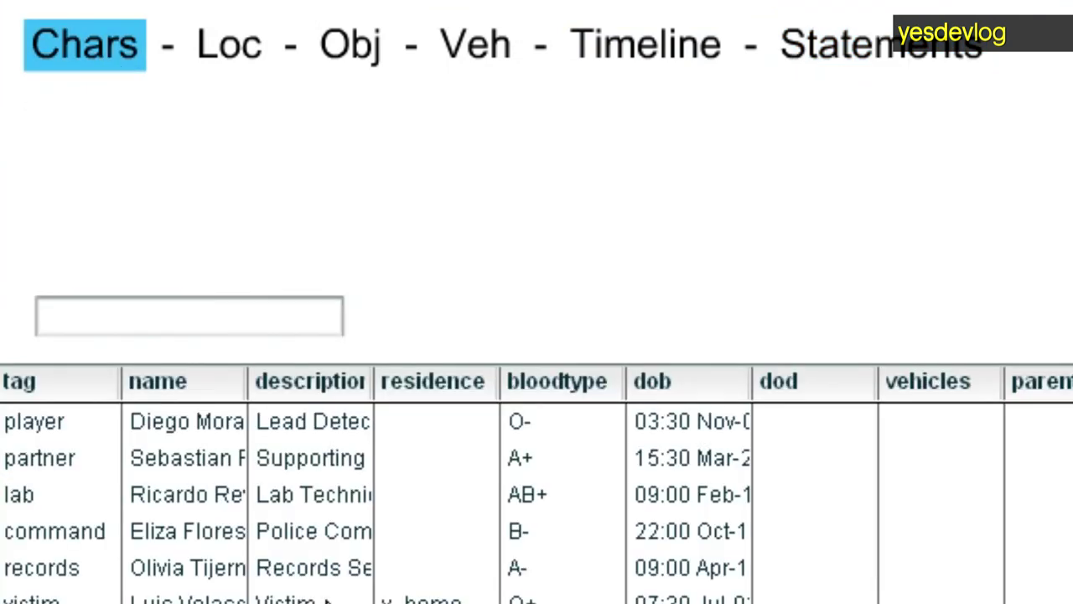